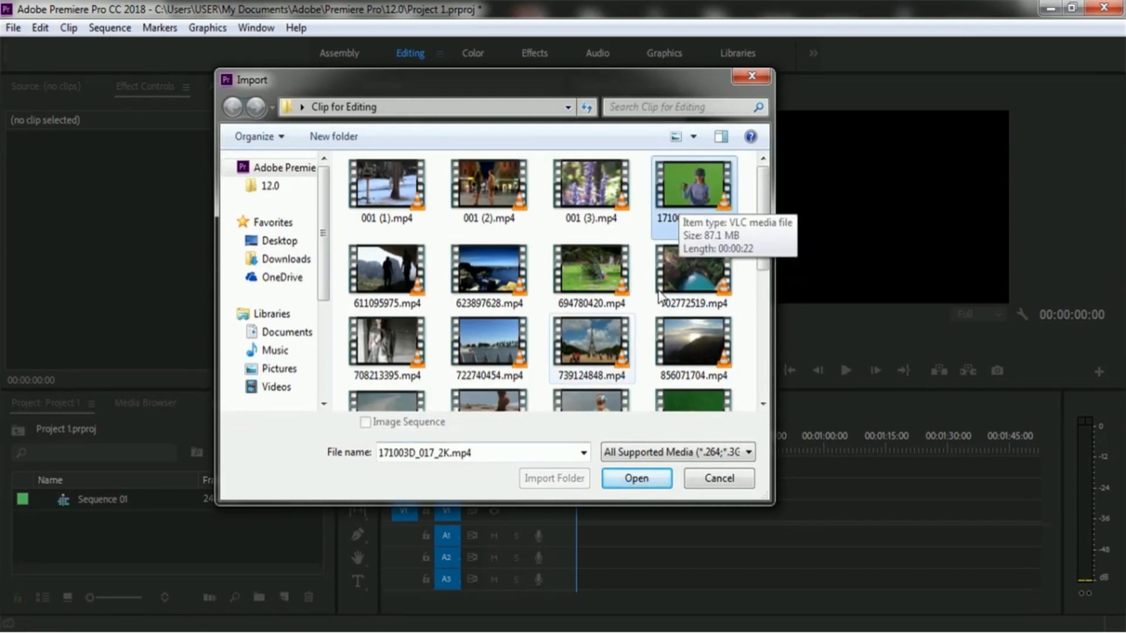
- Import the clip 171003D_017_2K.mp4 and add it to the start of the sequence's V1 track
left_click(627, 480)
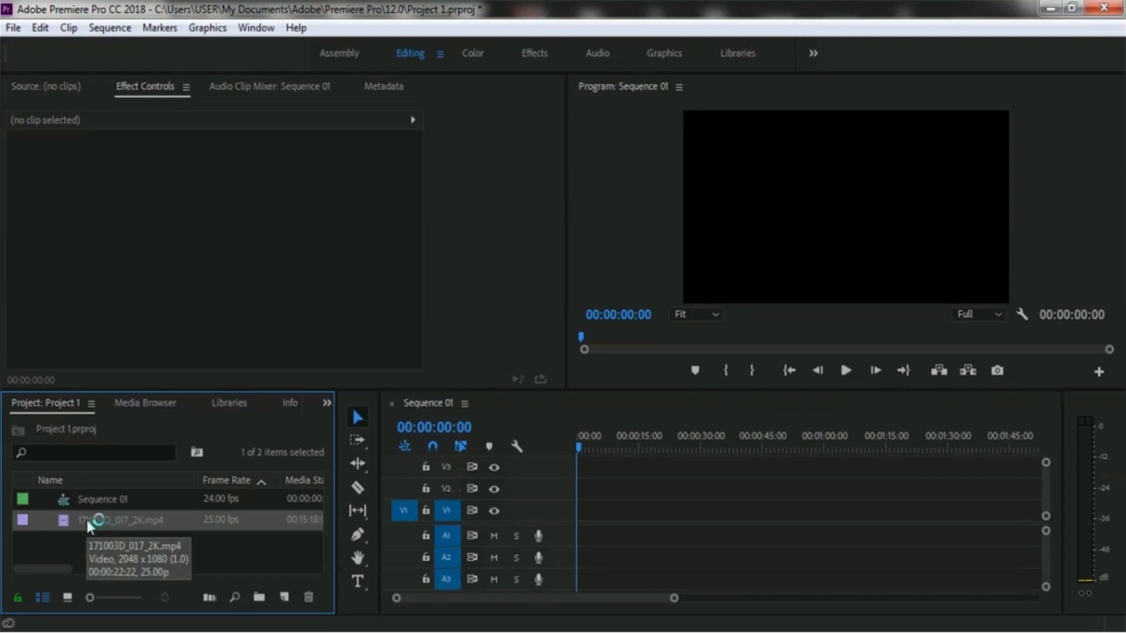
left_click_drag(86, 522, 579, 515)
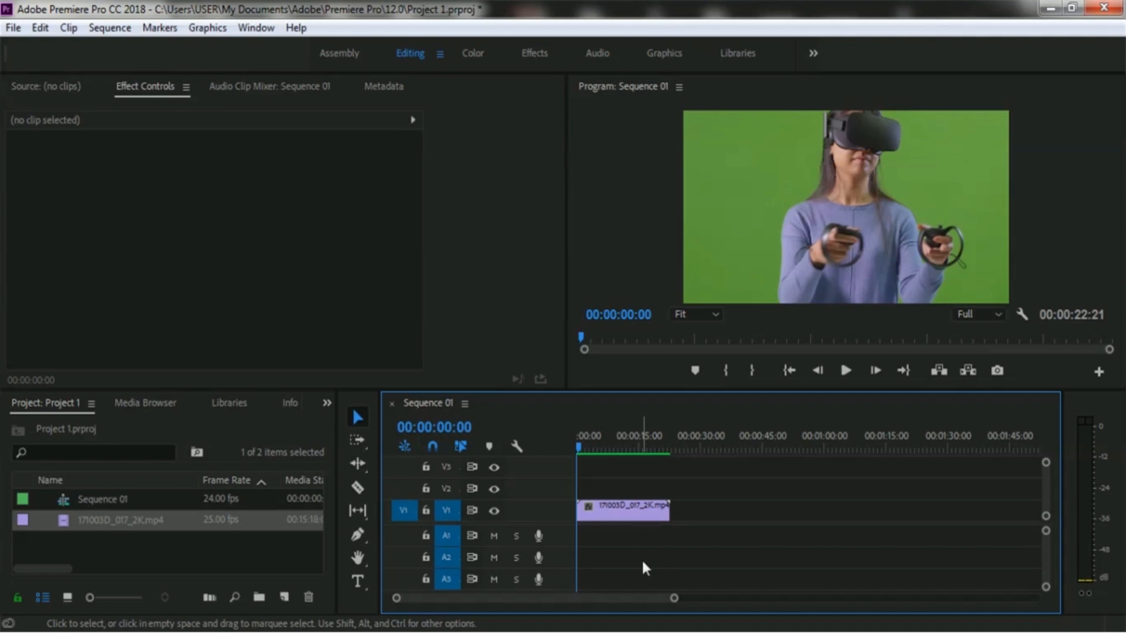
- Apply Scale to Frame Size to the green-screen clip in the timeline
right_click(642, 504)
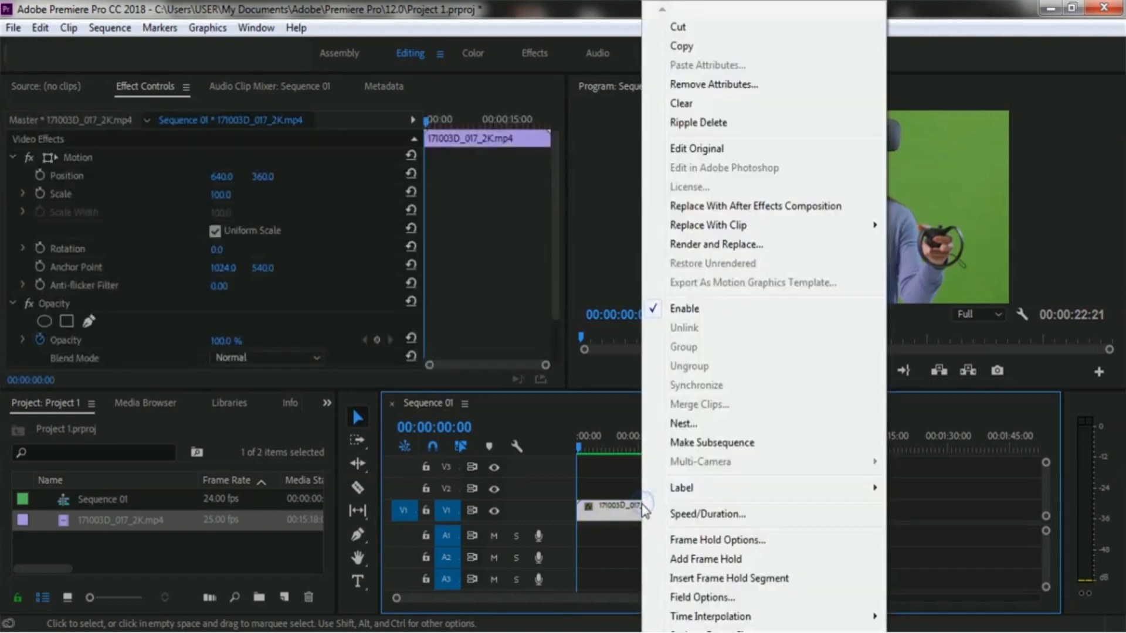
scroll(650, 514, "down", 1)
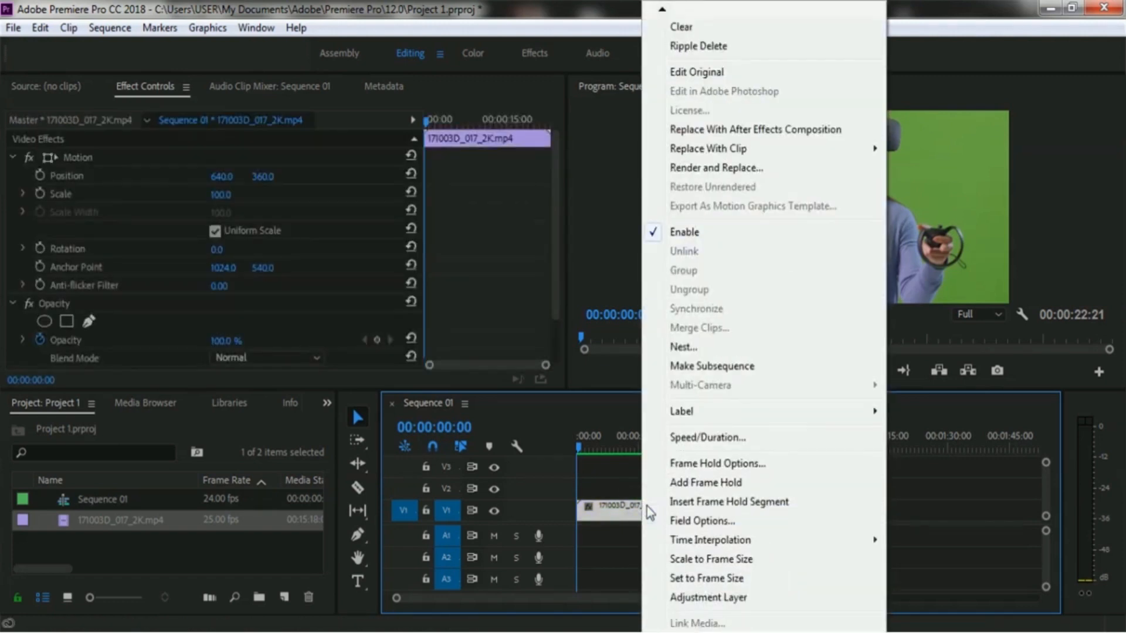
scroll(649, 514, "down", 1)
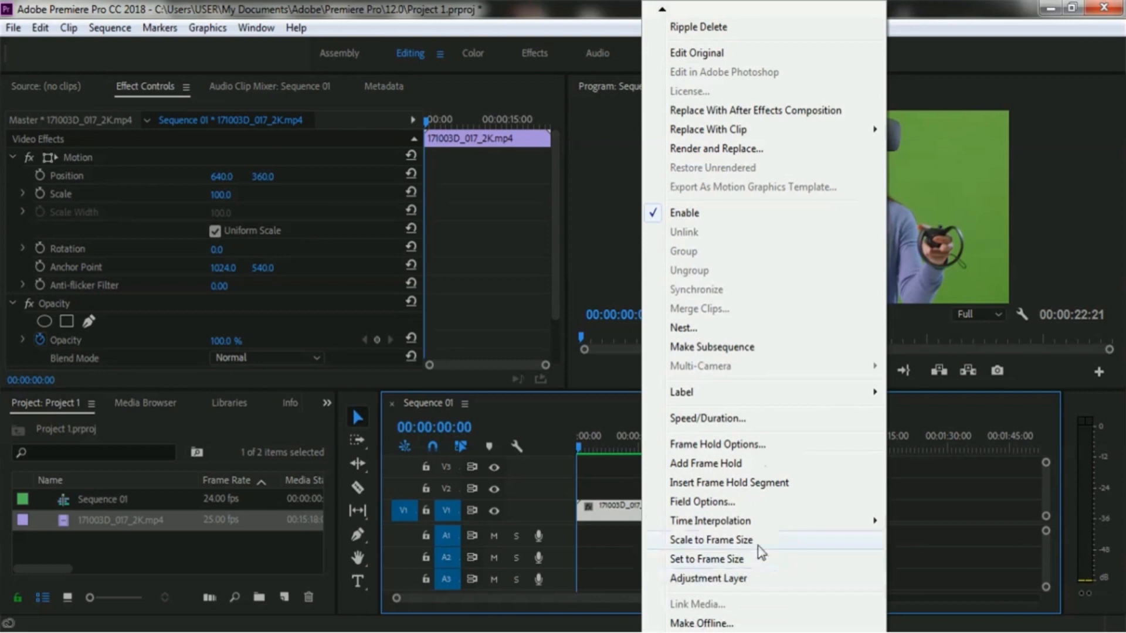
left_click(776, 546)
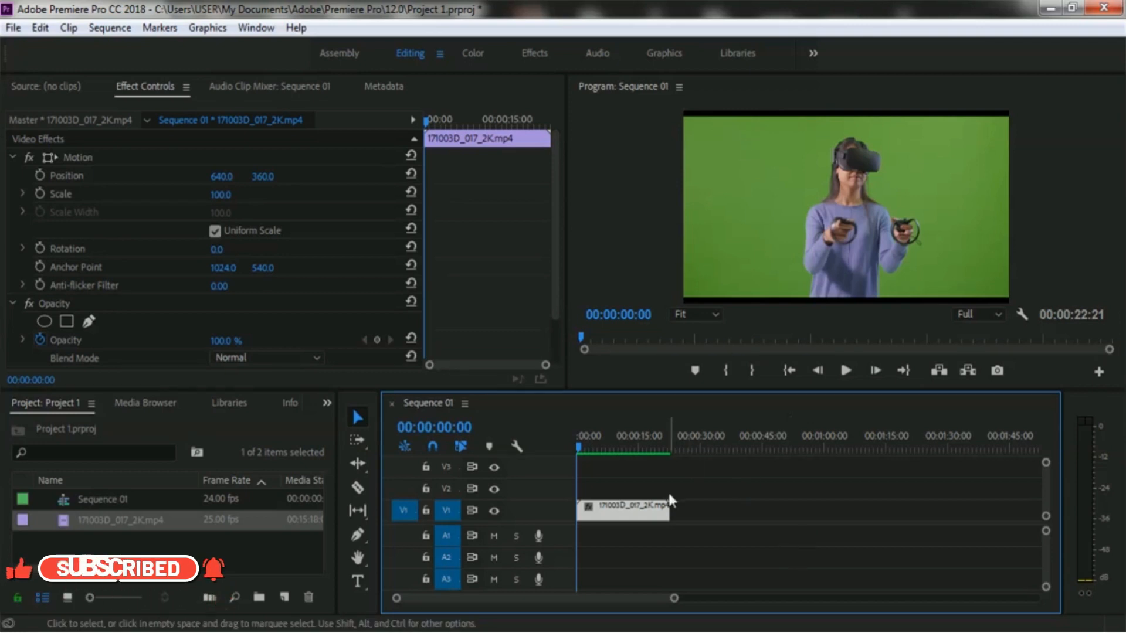
- Open the Effects panel, search for ultra, and apply the Ultra Key effect to the green-screen clip
left_click(628, 516)
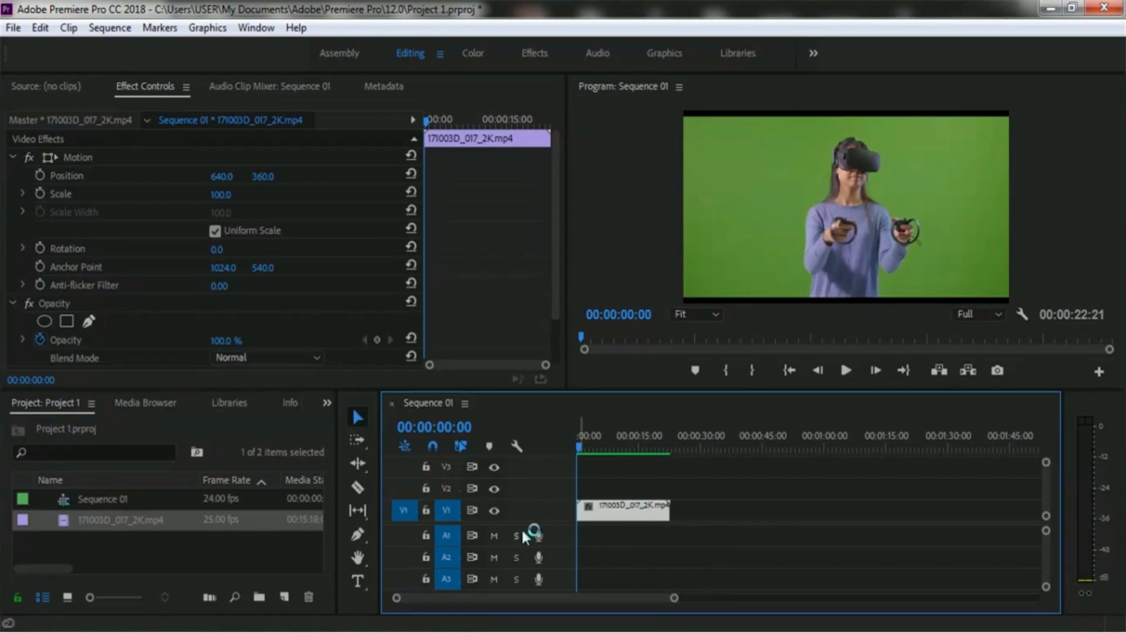
left_click(326, 403)
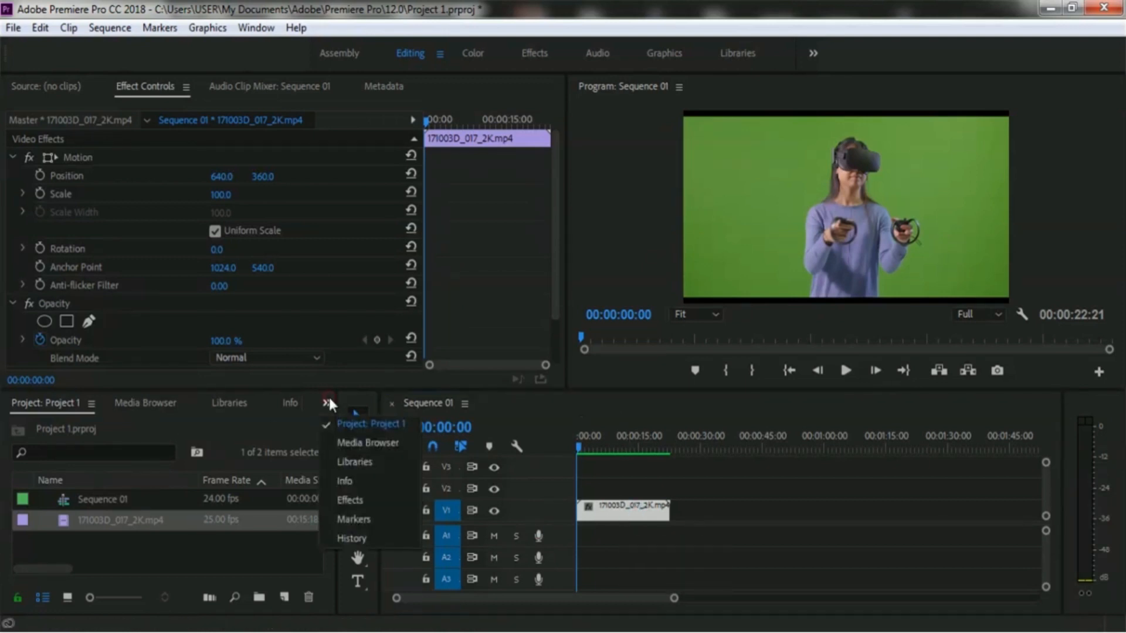
left_click(352, 500)
left_click(64, 427)
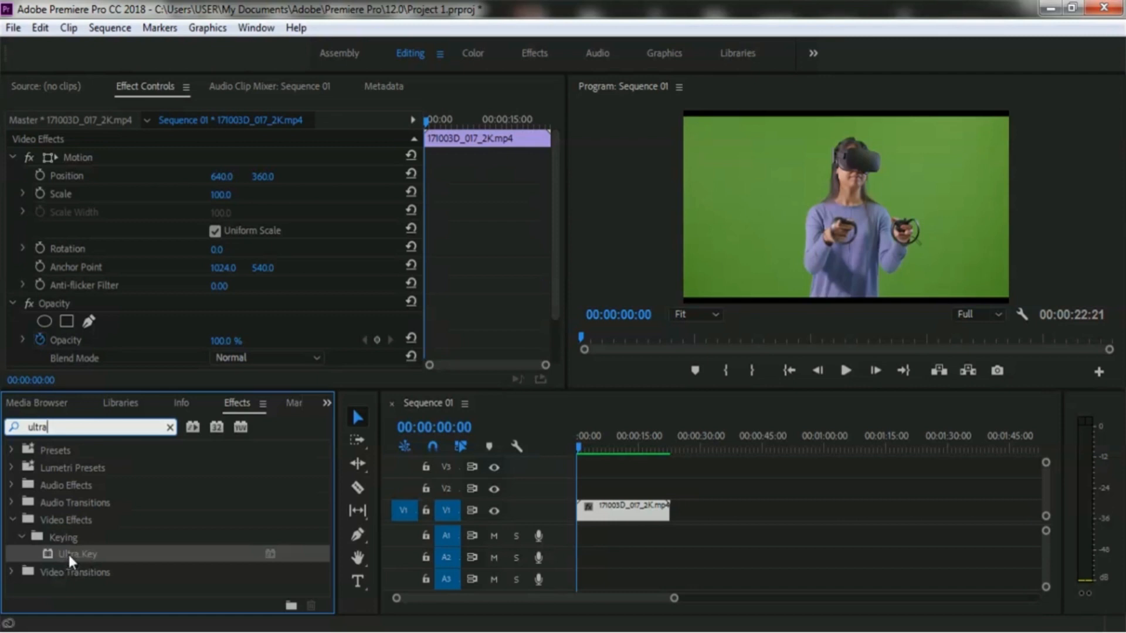
left_click_drag(68, 553, 622, 508)
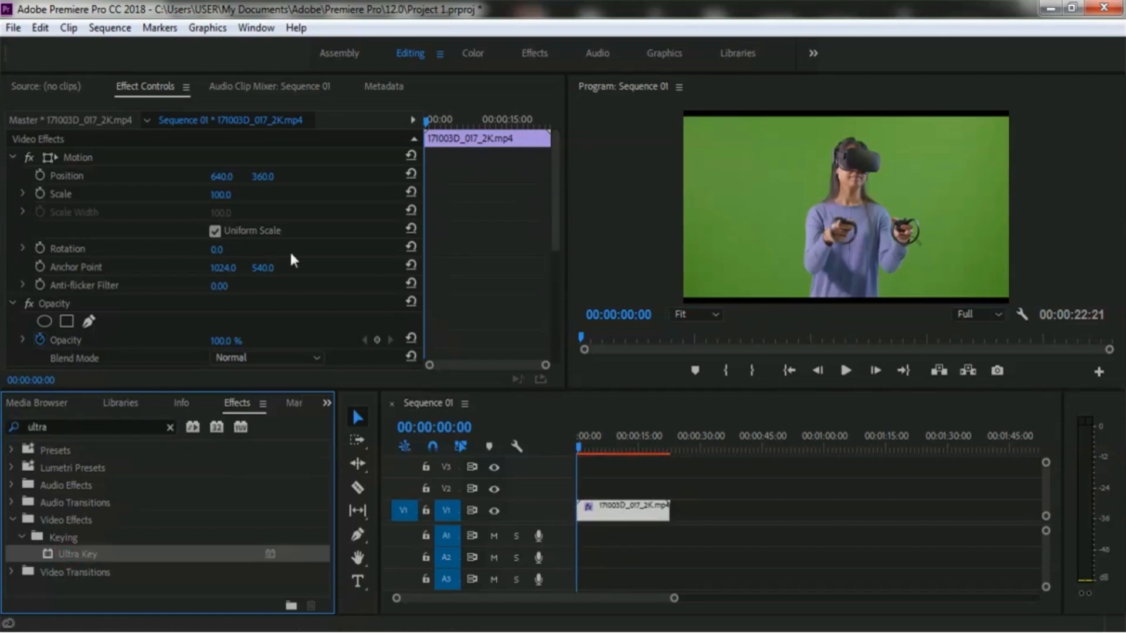
- Set the Ultra Key's Key Color by sampling the green background in the program preview with the eyedropper
left_click(143, 84)
scroll(280, 302, "down", 2)
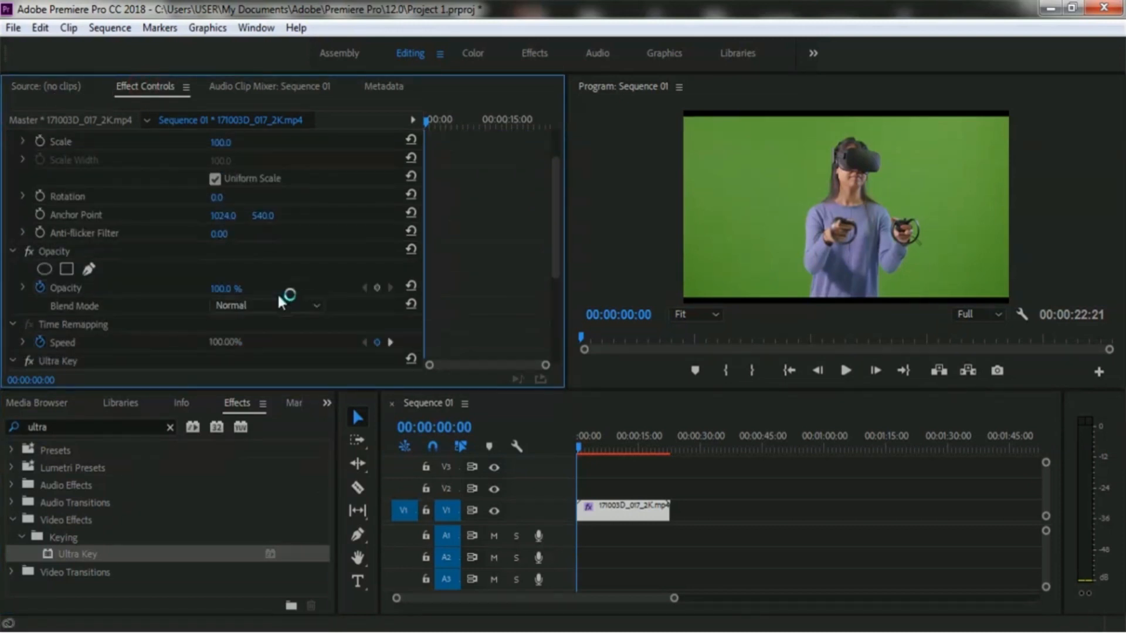
scroll(280, 302, "down", 4)
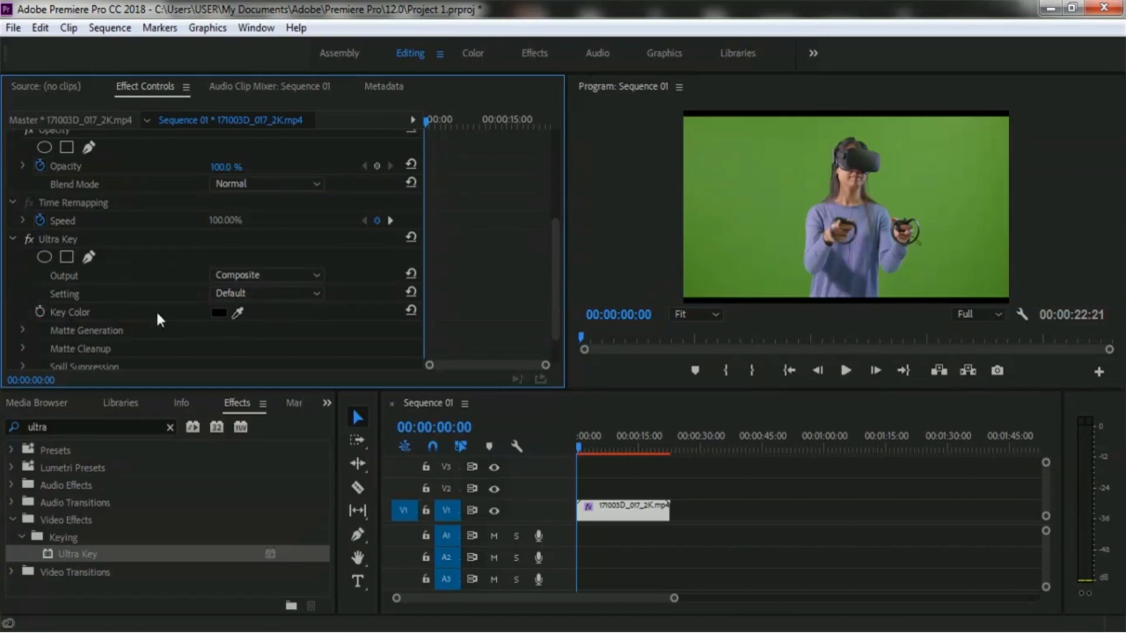
left_click_drag(241, 307, 743, 276)
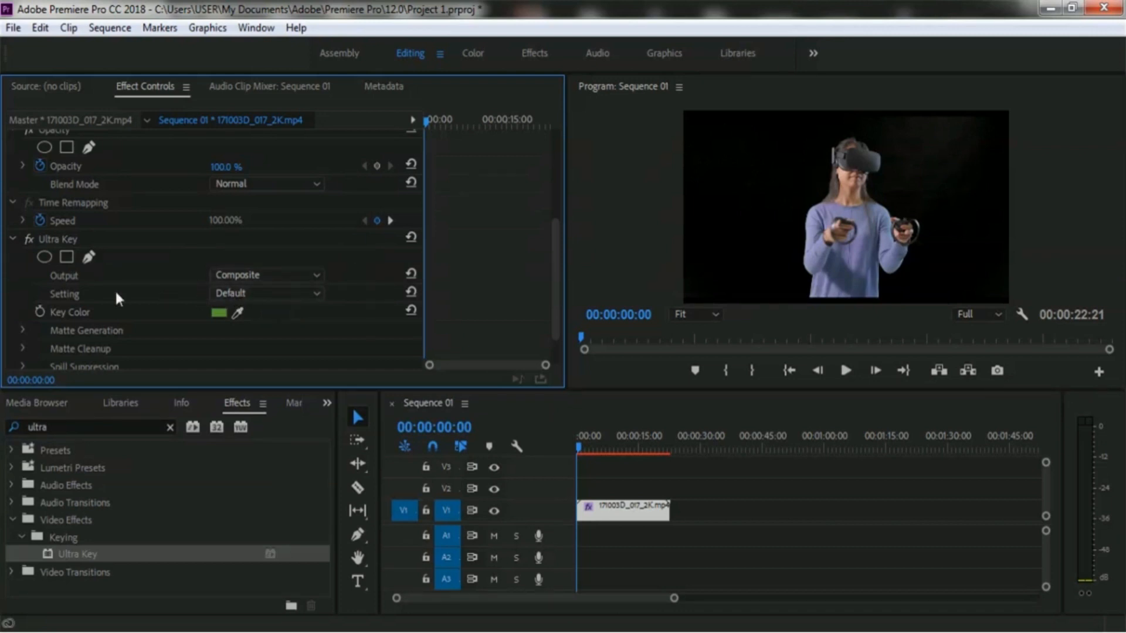
- Change the Ultra Key Setting to Aggressive
left_click(315, 296)
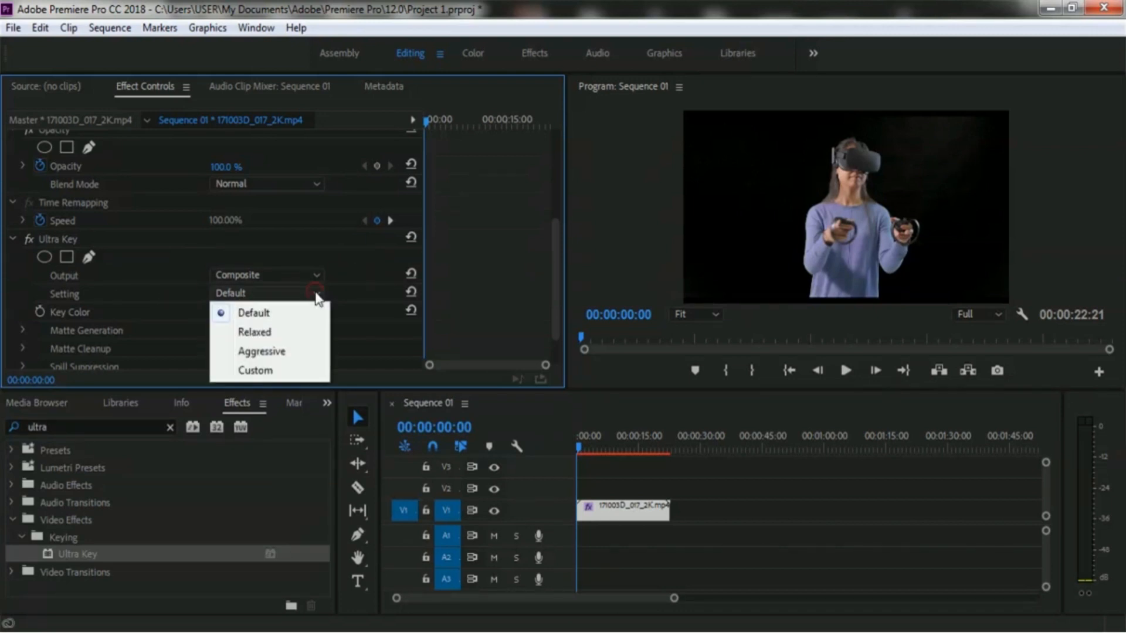
left_click(285, 352)
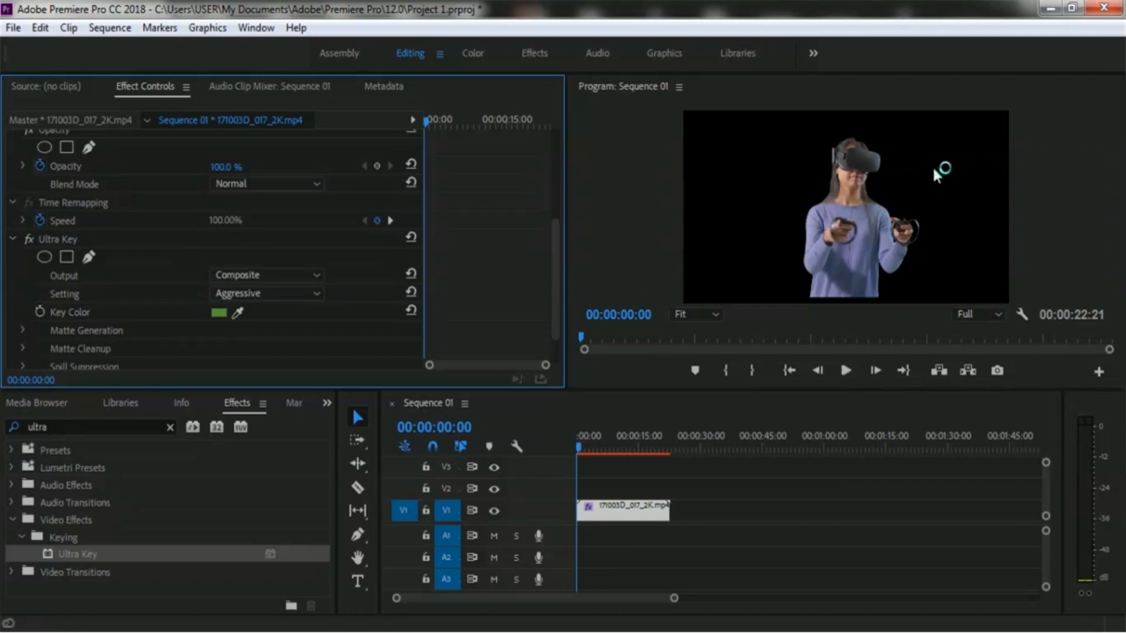
- Return to the Project panel and import the background clip S (1).mp4 from the Clip for Editing folder
left_click(326, 403)
left_click(340, 423)
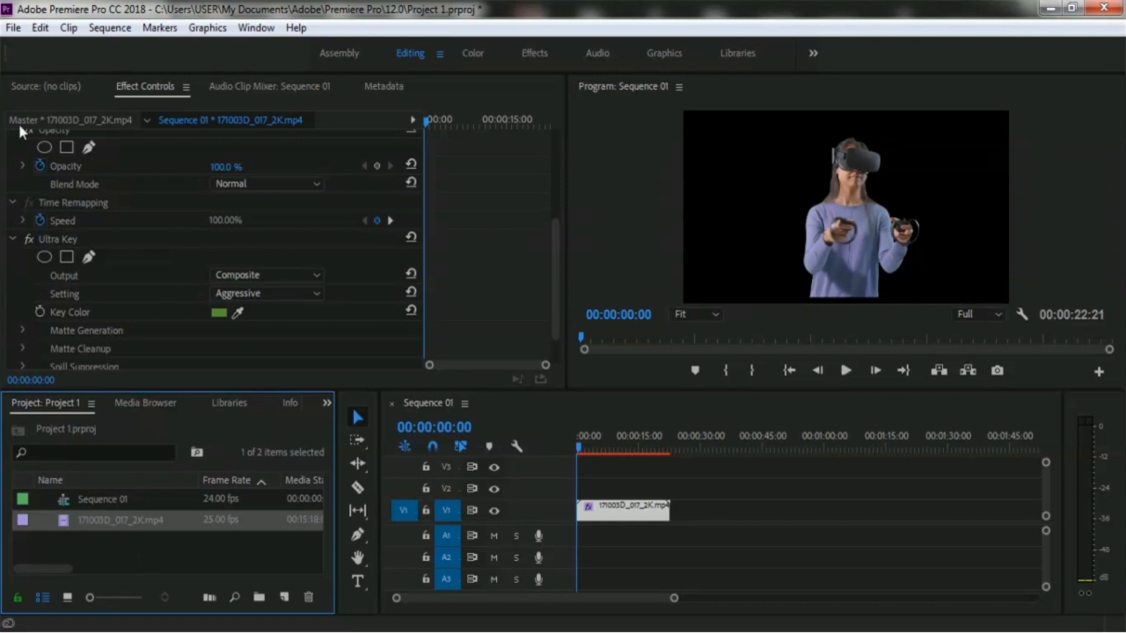
left_click(10, 29)
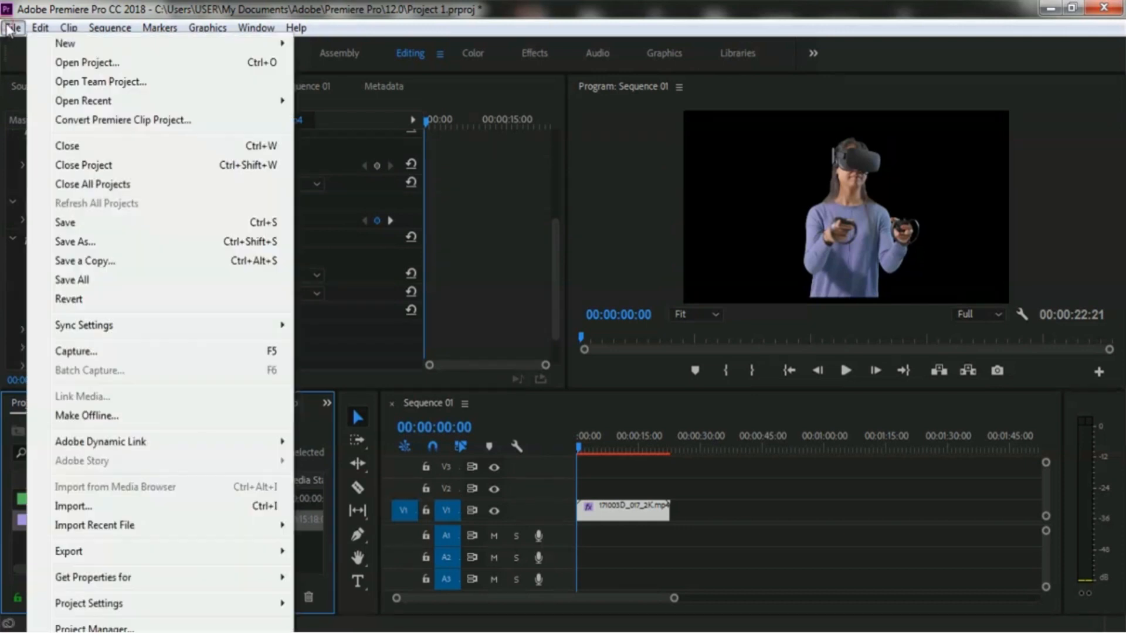
left_click(125, 507)
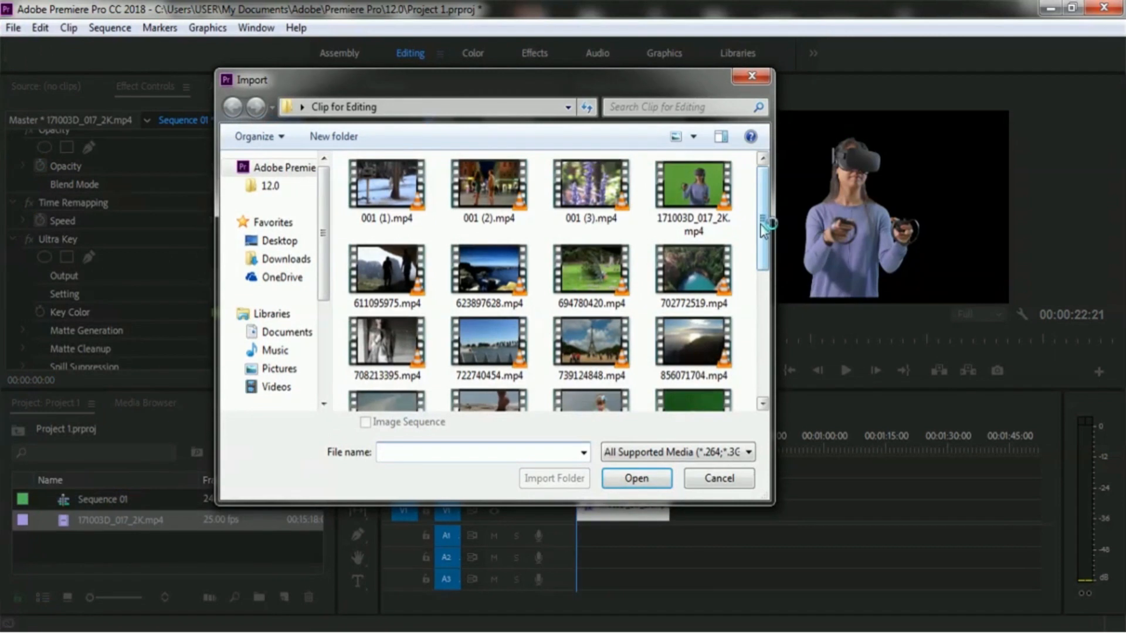
left_click_drag(765, 223, 785, 371)
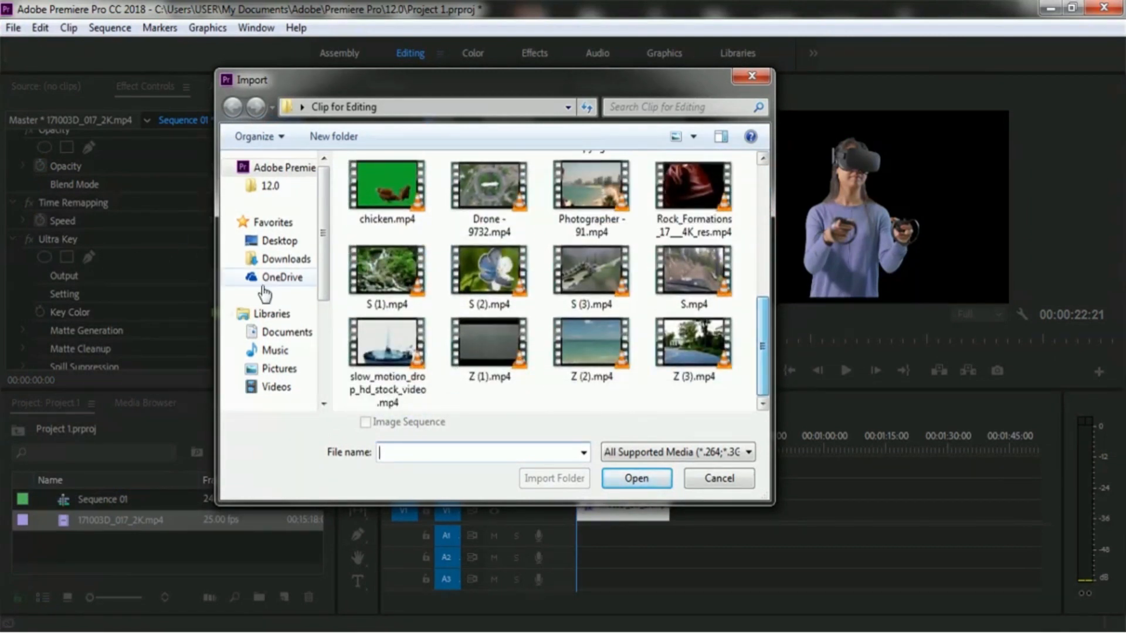
left_click(392, 273)
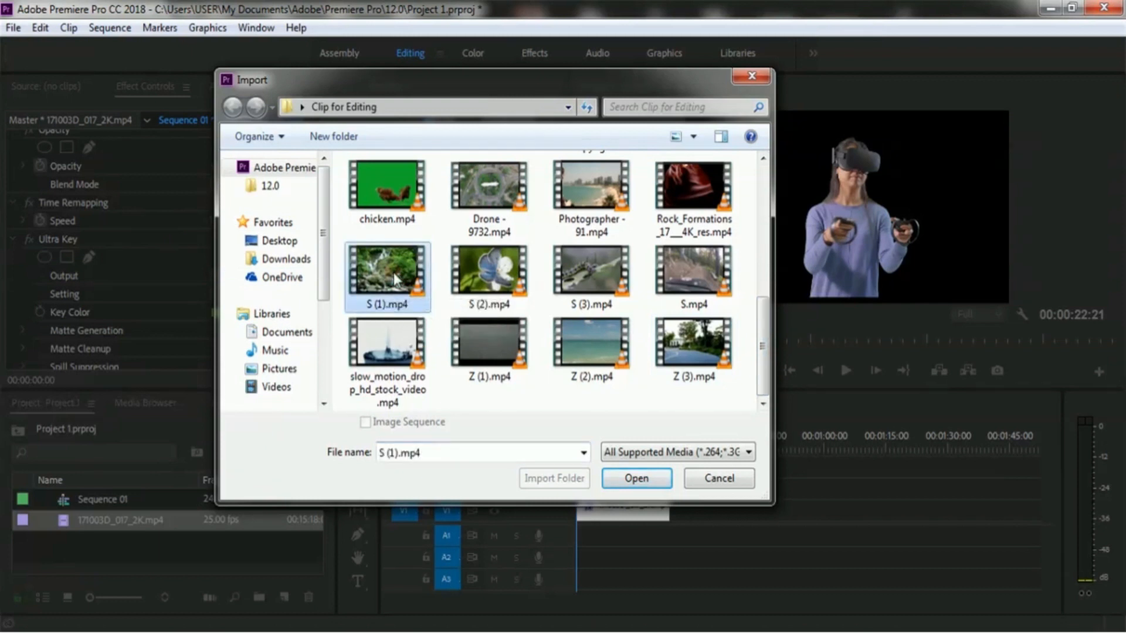
left_click(623, 478)
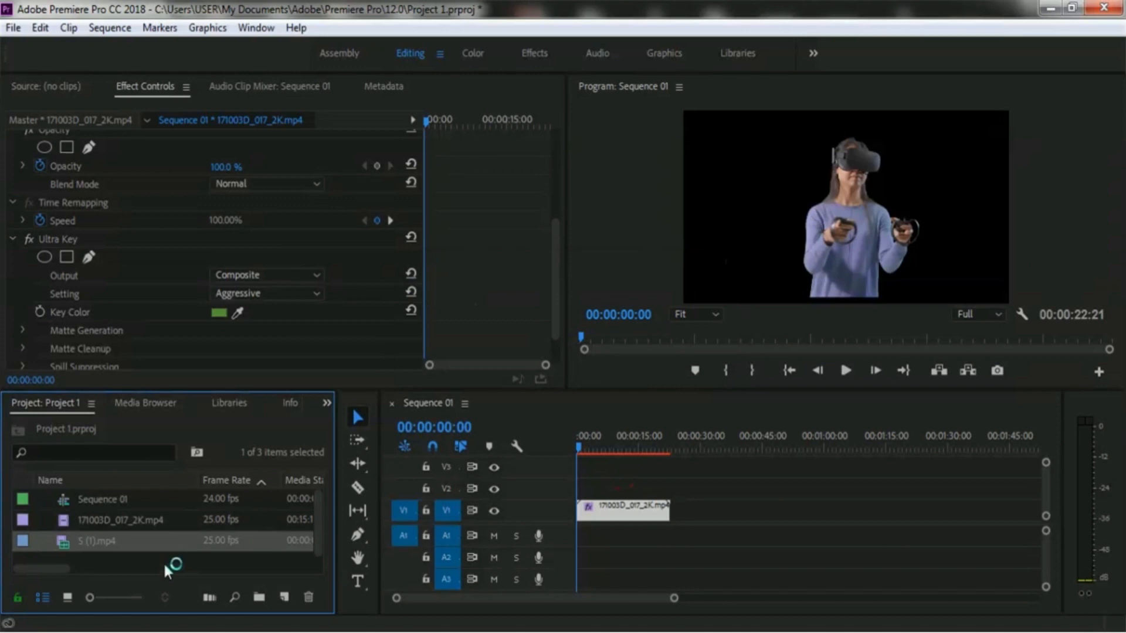
- Move the green-screen clip up to track V2 and place S (1).mp4 on V1 beneath it
left_click(624, 519)
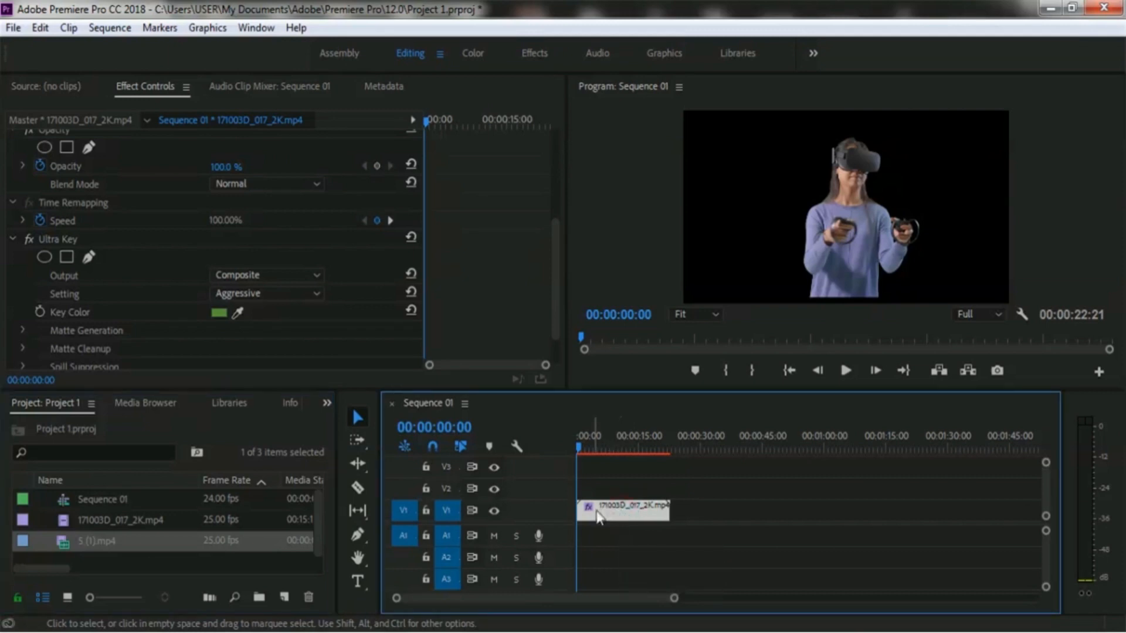
left_click_drag(595, 519, 596, 497)
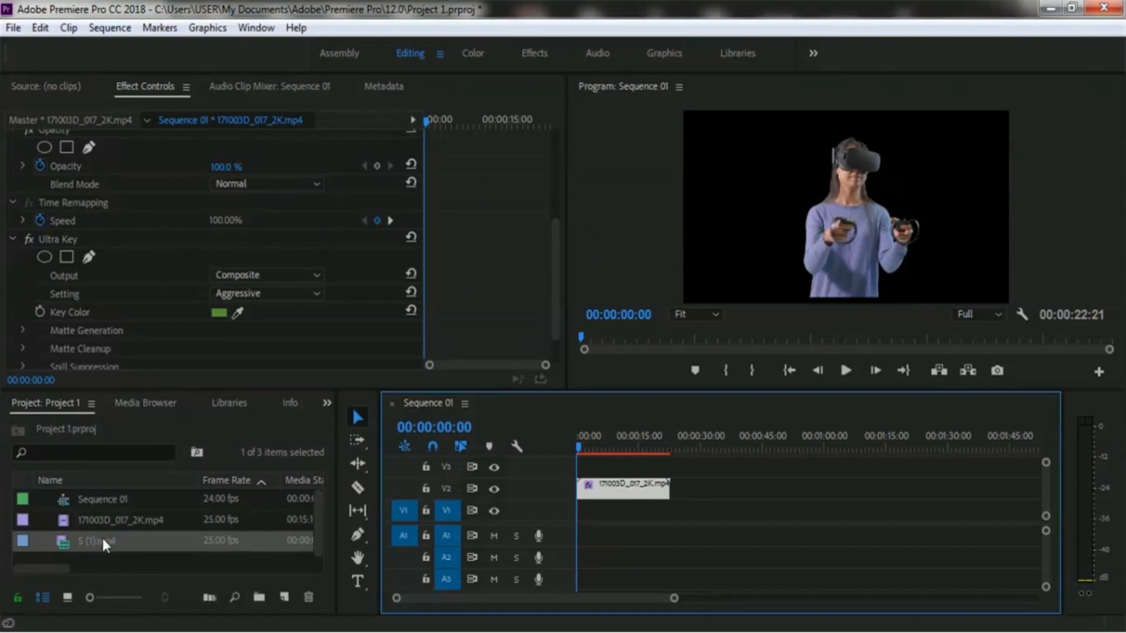
left_click_drag(101, 536, 583, 531)
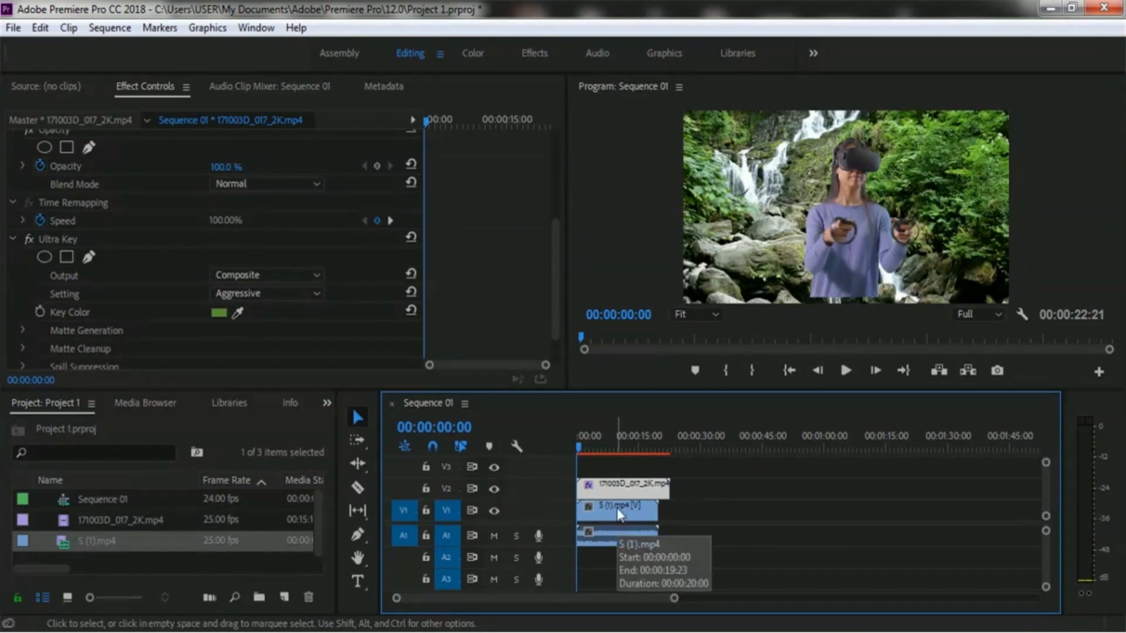
- Unlink the background clip's audio and video, then delete its audio portion from A1
left_click(621, 515)
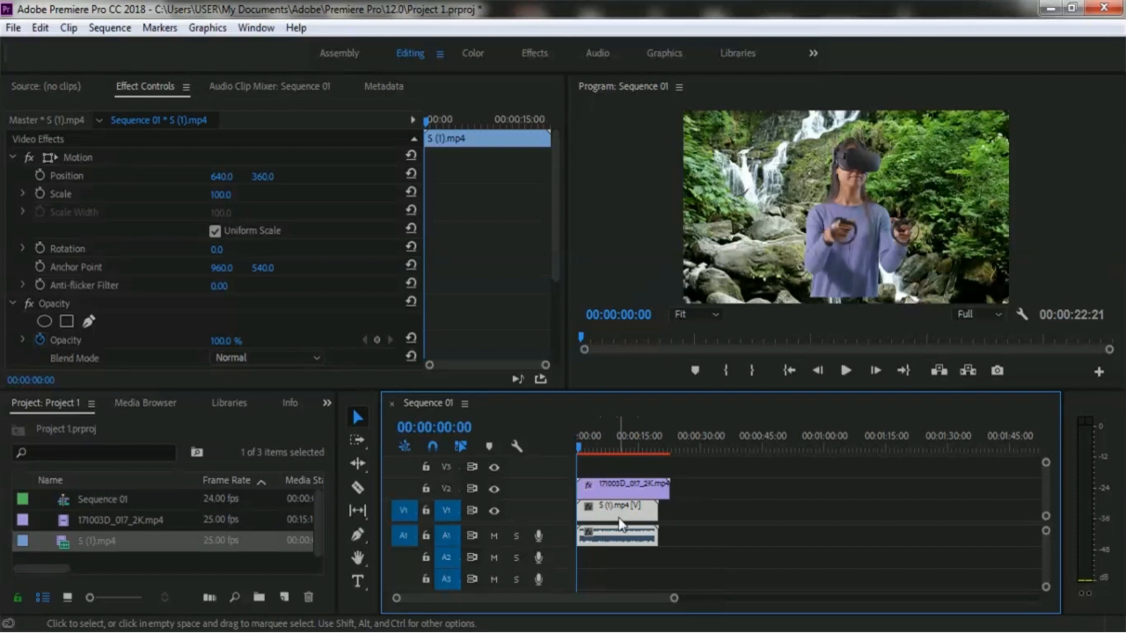
right_click(608, 510)
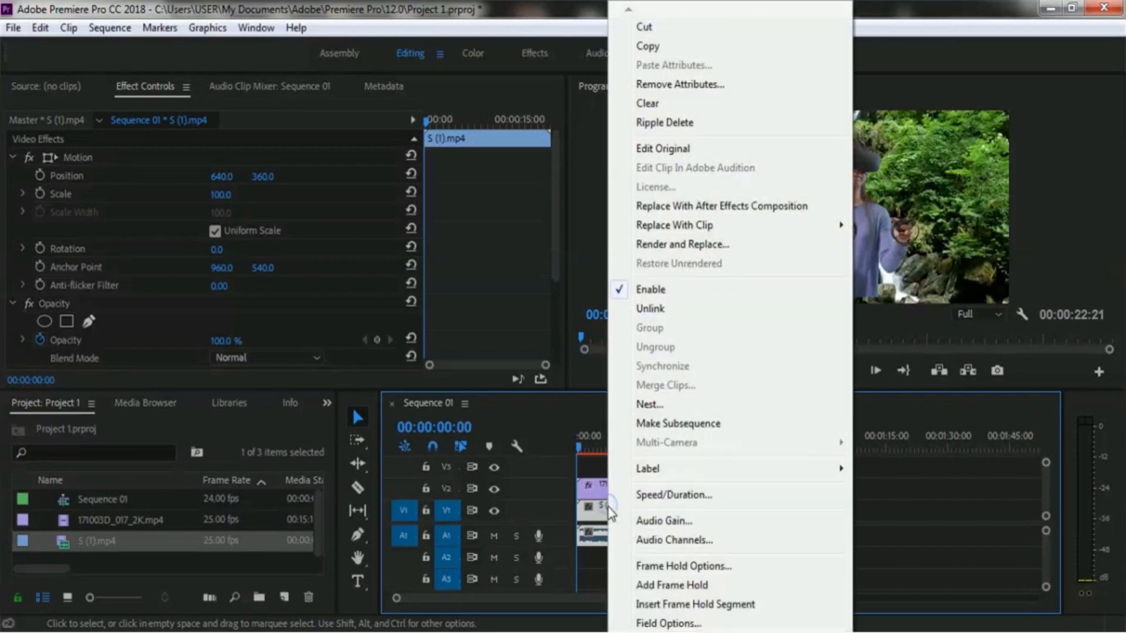
left_click(703, 310)
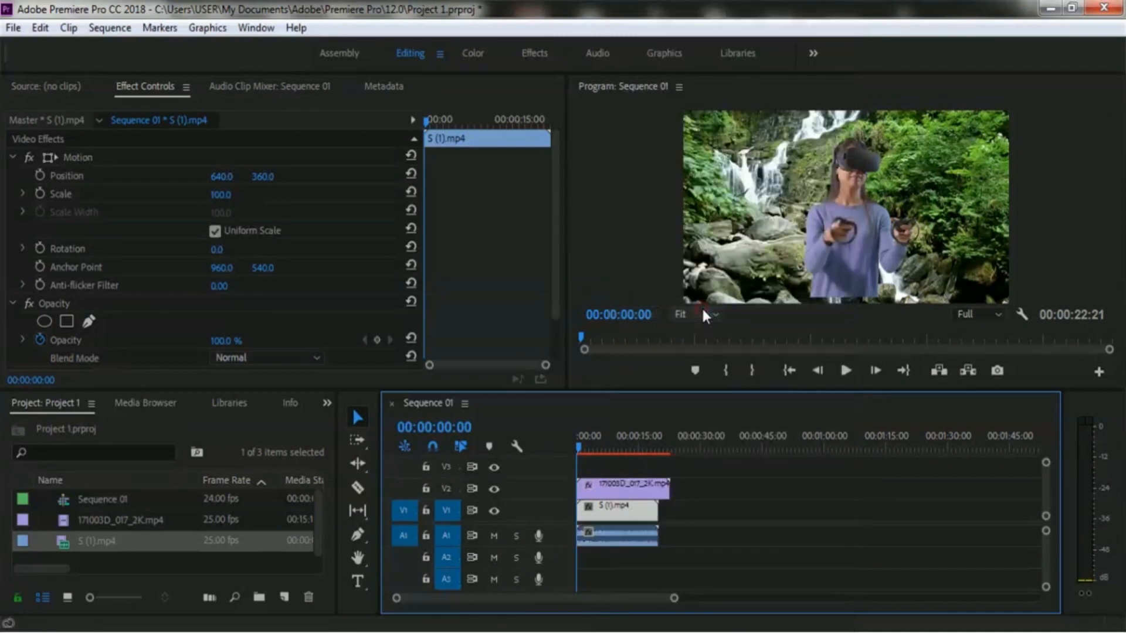
left_click(617, 534)
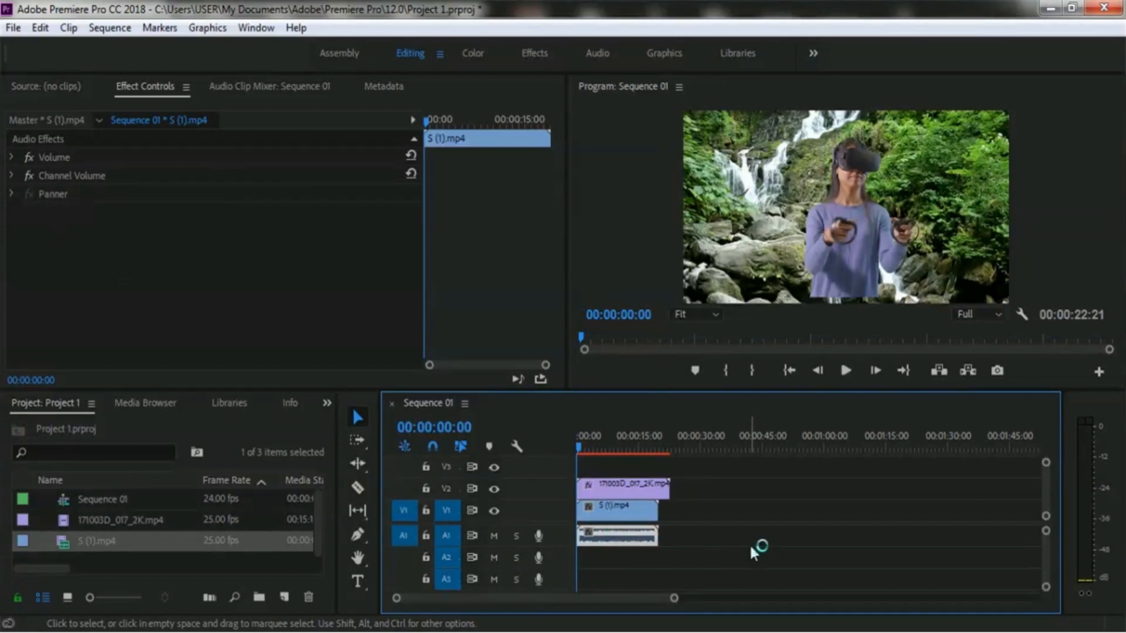
key("Delete")
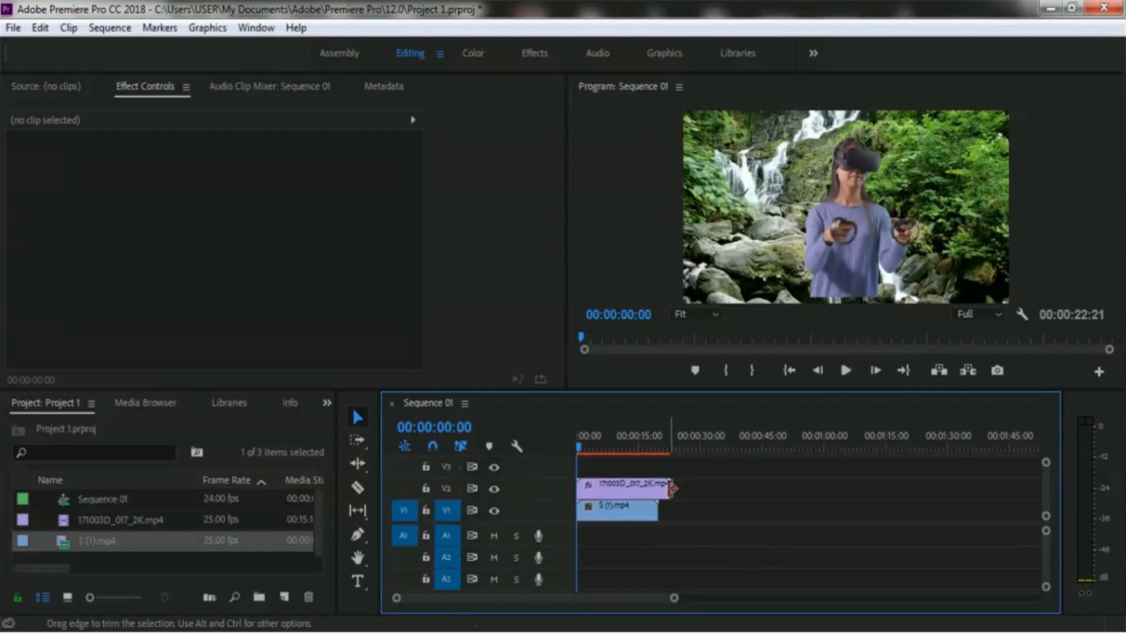
- Trim the keyed clip's end to match the background clip's length, then play back the sequence to preview
left_click_drag(665, 488, 658, 488)
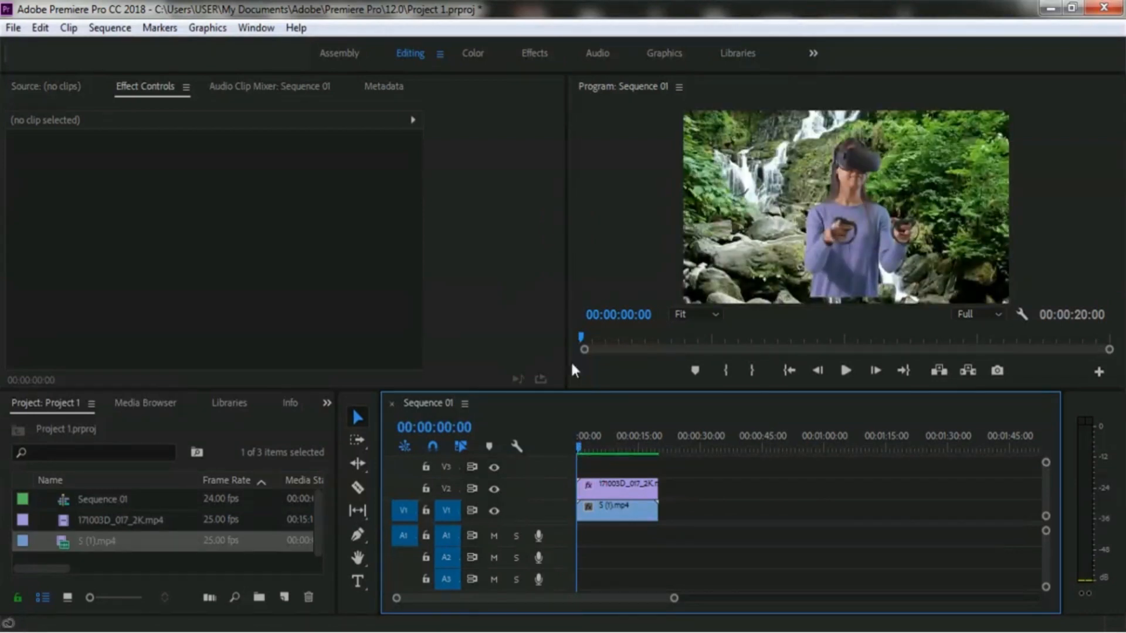
left_click(846, 370)
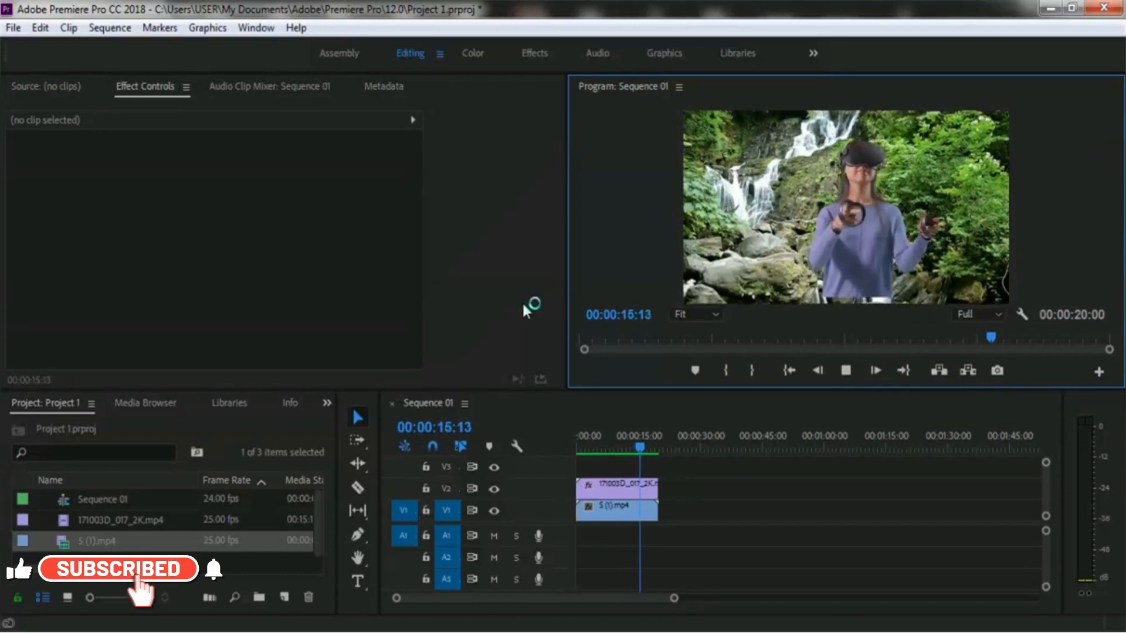
left_click(843, 375)
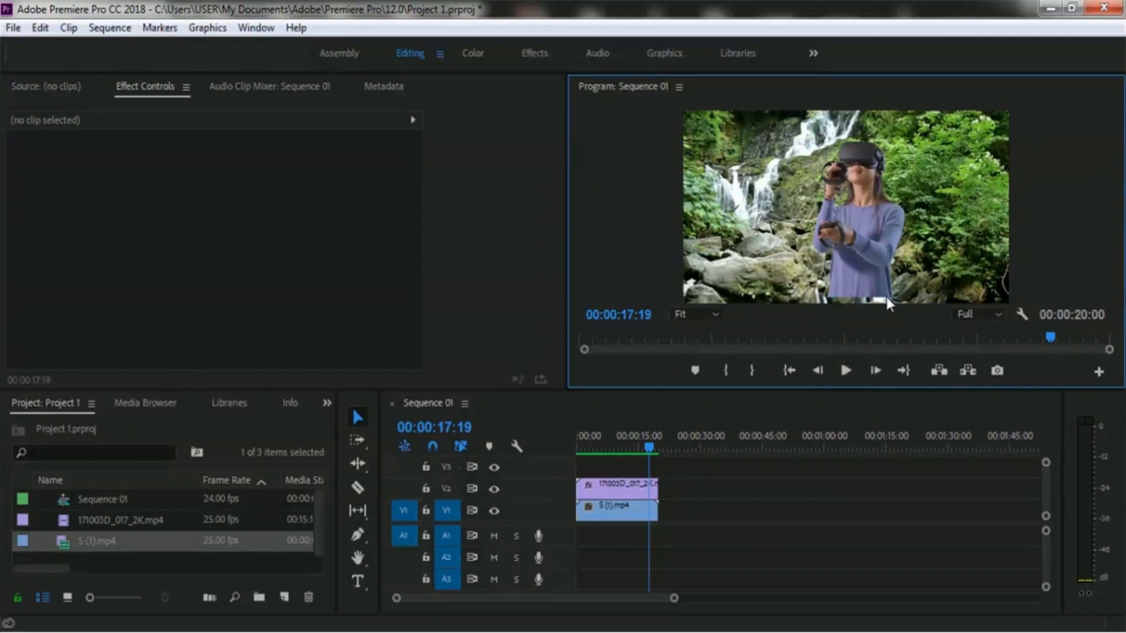
- Shift the keyed clip left by setting its Position X value to 510
left_click(610, 488)
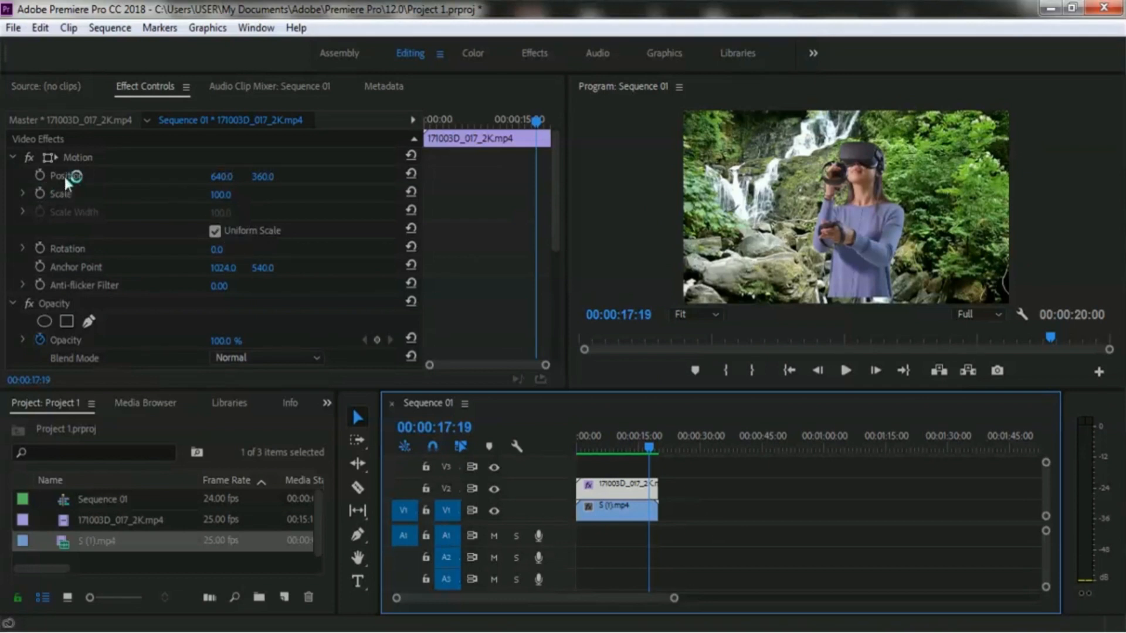
left_click(223, 178)
left_click_drag(211, 179, 227, 183)
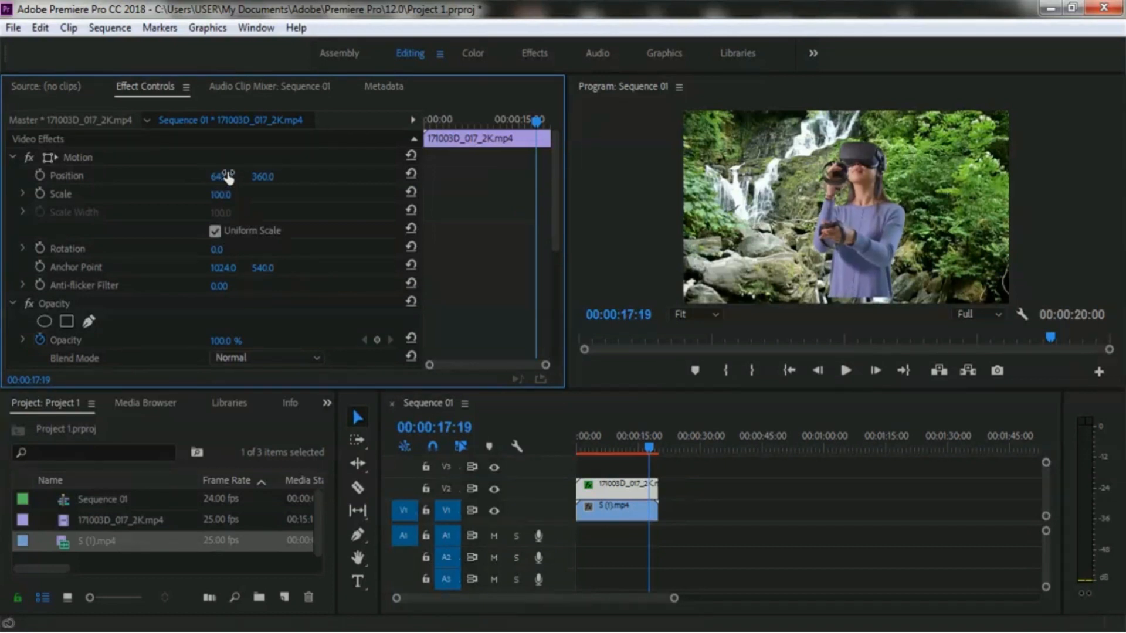
left_click_drag(231, 182, 120, 181)
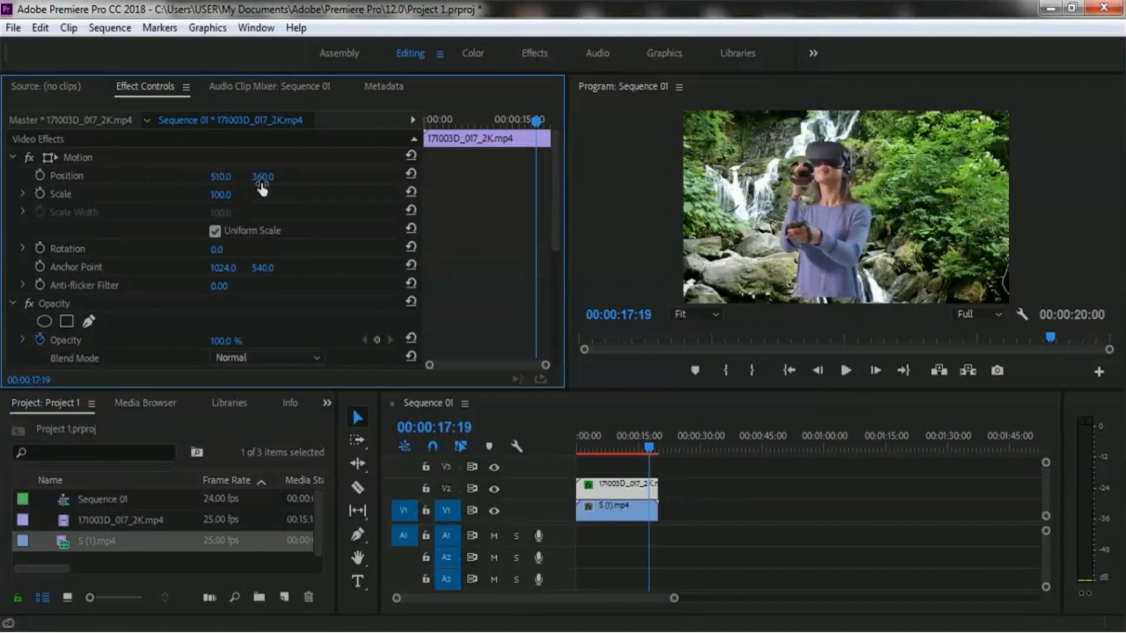
- Reposition the keyed clip toward the right side of the frame by setting its Position to 967 and 393
left_click_drag(221, 181, 184, 183)
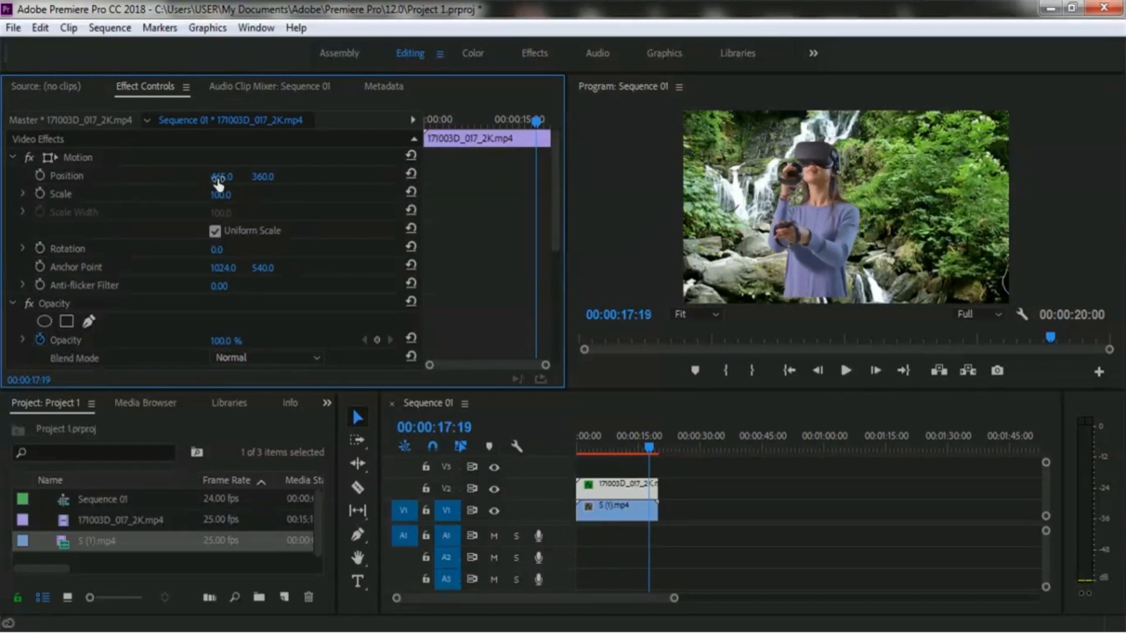
left_click_drag(219, 181, 30, 180)
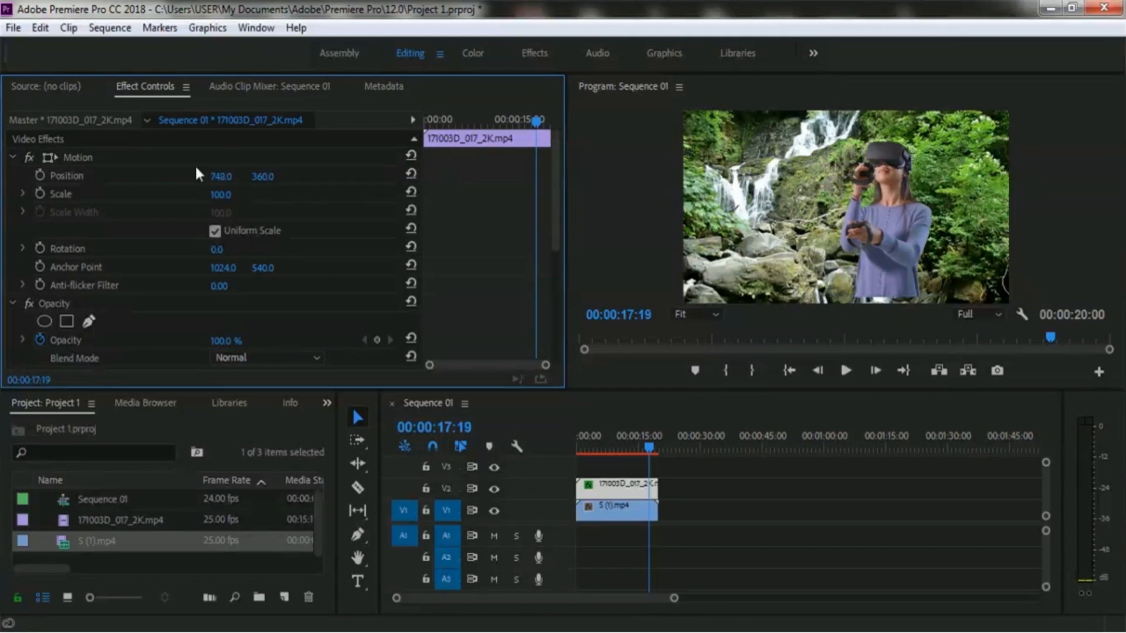
left_click_drag(216, 179, 183, 207)
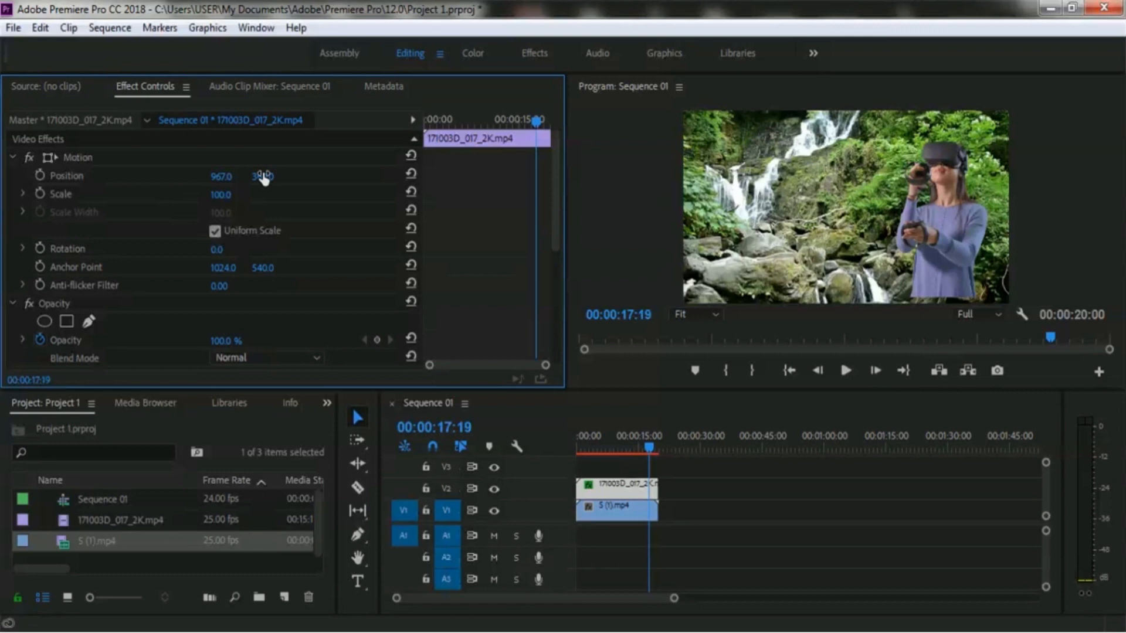
left_click_drag(263, 181, 291, 180)
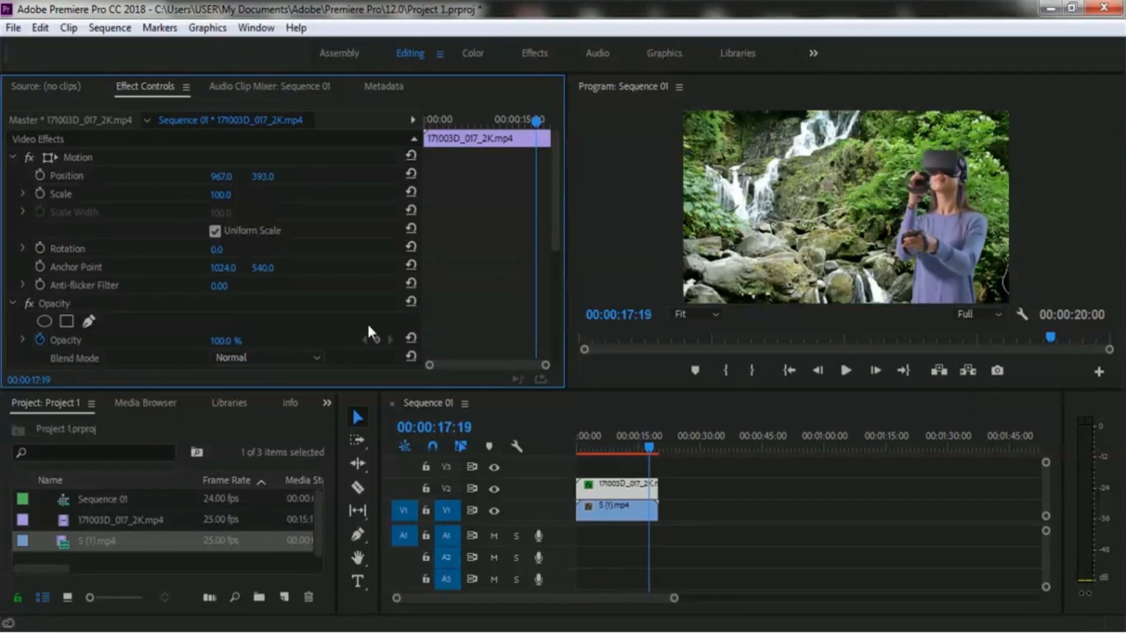
- Move the playhead back to the start of the sequence and play it back to preview the composite
left_click_drag(642, 445, 571, 445)
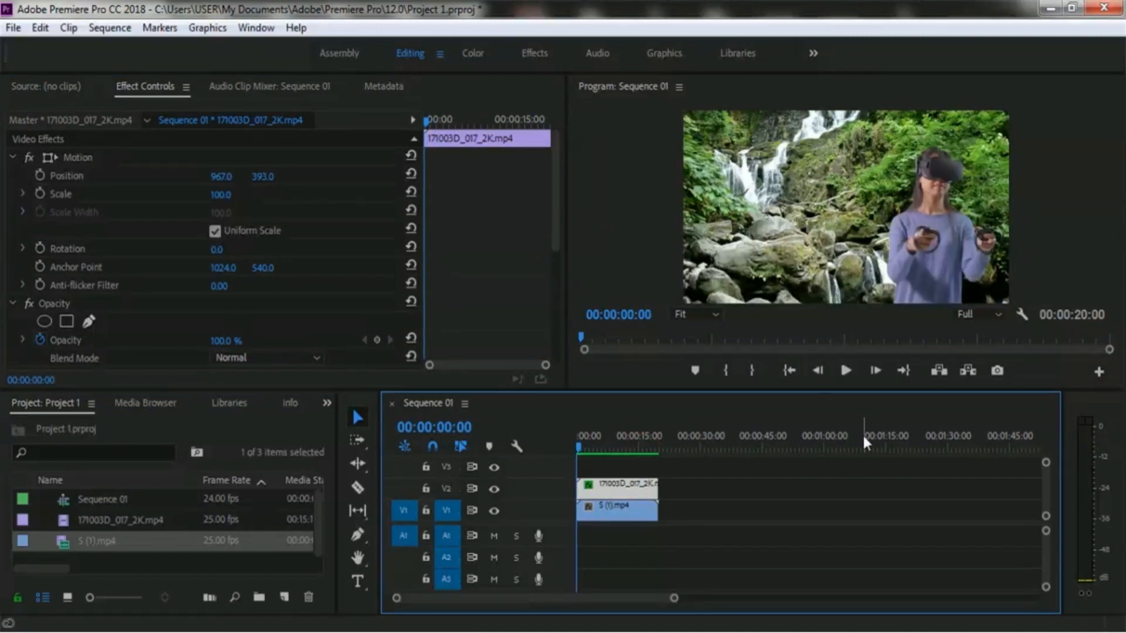
left_click(845, 371)
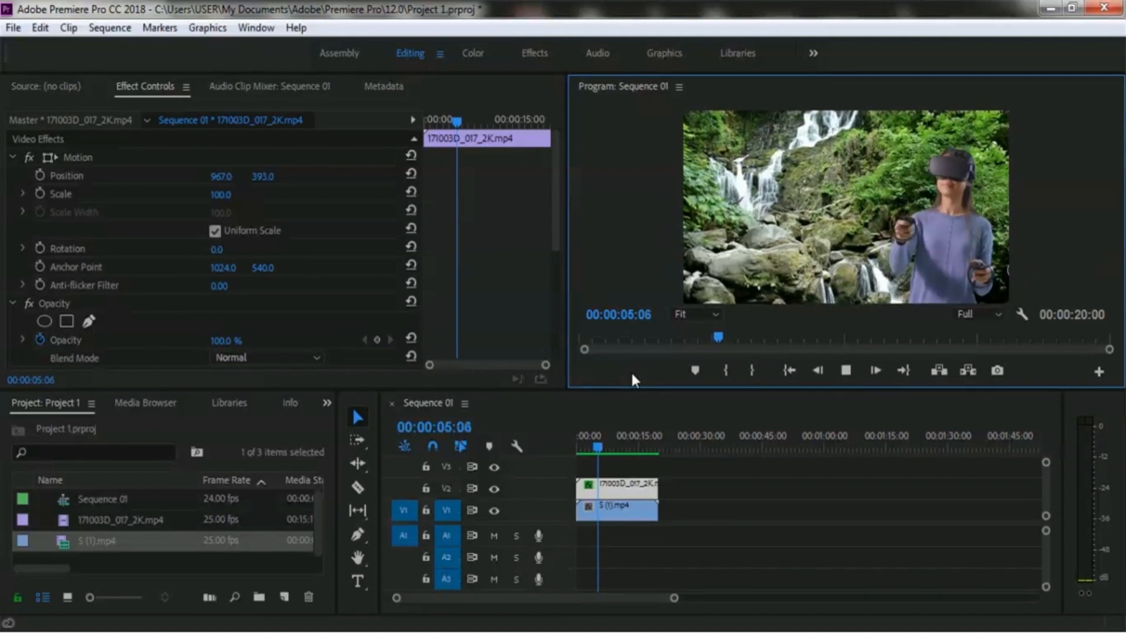
left_click(847, 365)
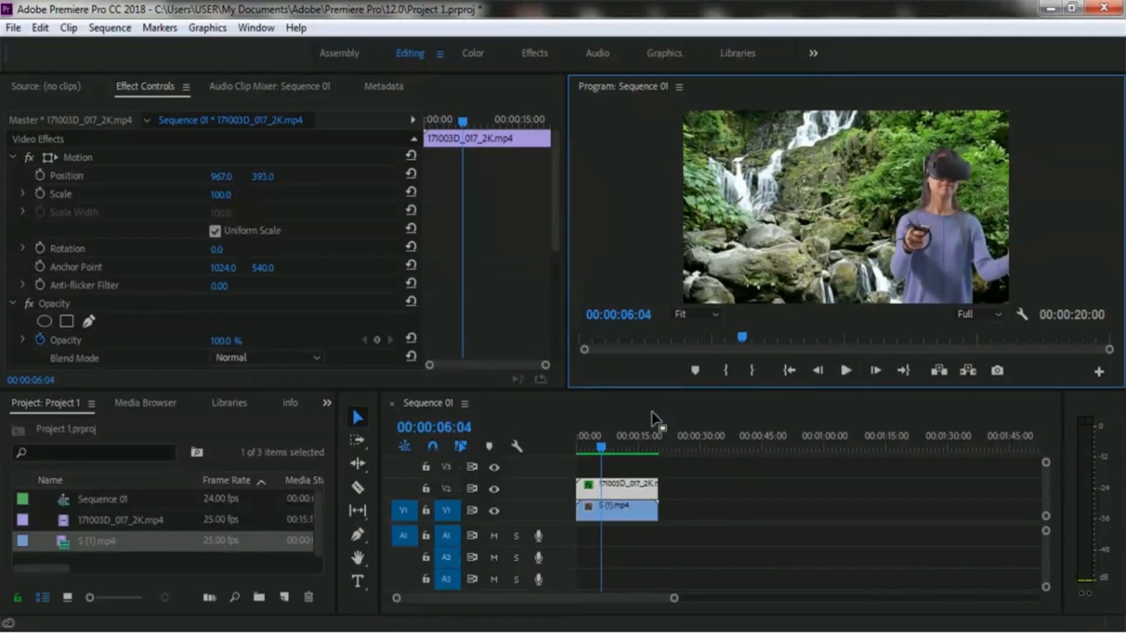